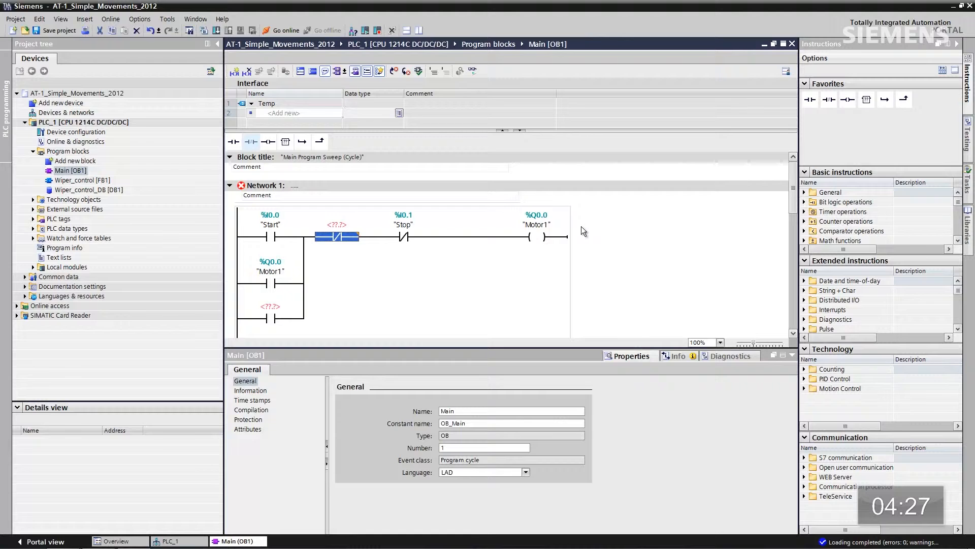
Copy the User_Defined_Webpage_Tags master copy from the AT-2_User_Defined_Webpage_2012 global library into the PLC tags of PLC_1.
{"action": "left_click", "coordinate": [968, 235]}
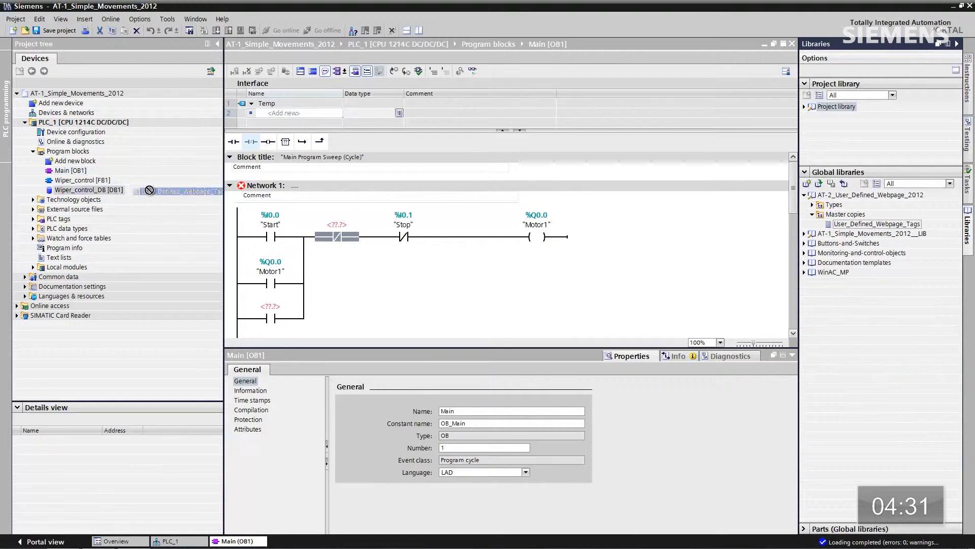
{"action": "left_click_drag", "start_coordinate": [60, 219], "coordinate": [58, 219]}
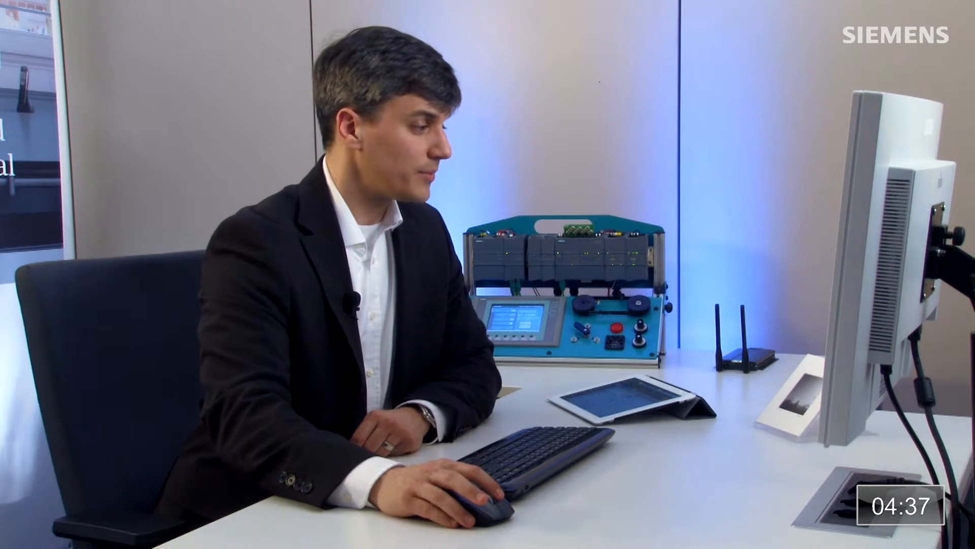
In Network 1, assign AWPstop to the unassigned normally closed contact and AWPstart to the unassigned contact on the lowest parallel branch.
{"action": "left_click_drag", "start_coordinate": [46, 459], "coordinate": [99, 456]}
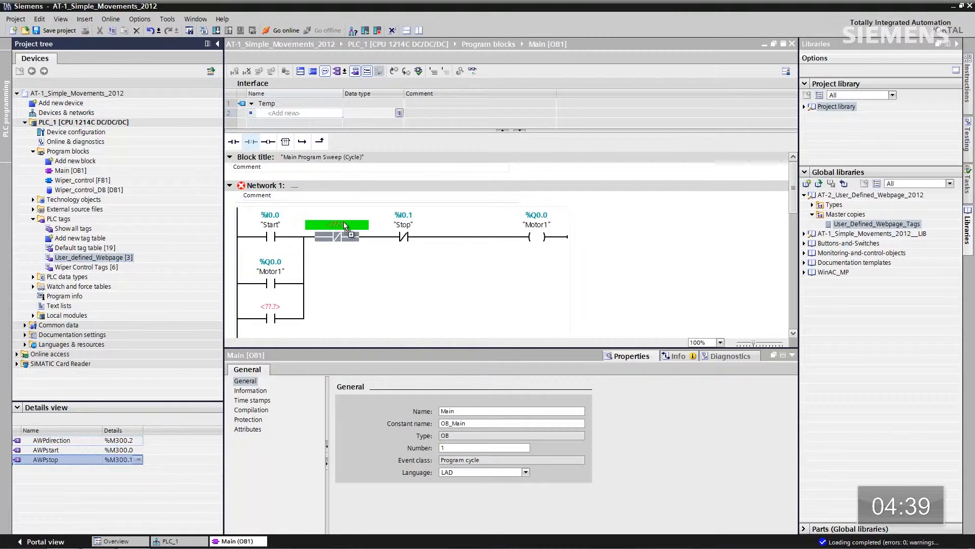
{"action": "left_click_drag", "start_coordinate": [343, 222], "coordinate": [344, 222]}
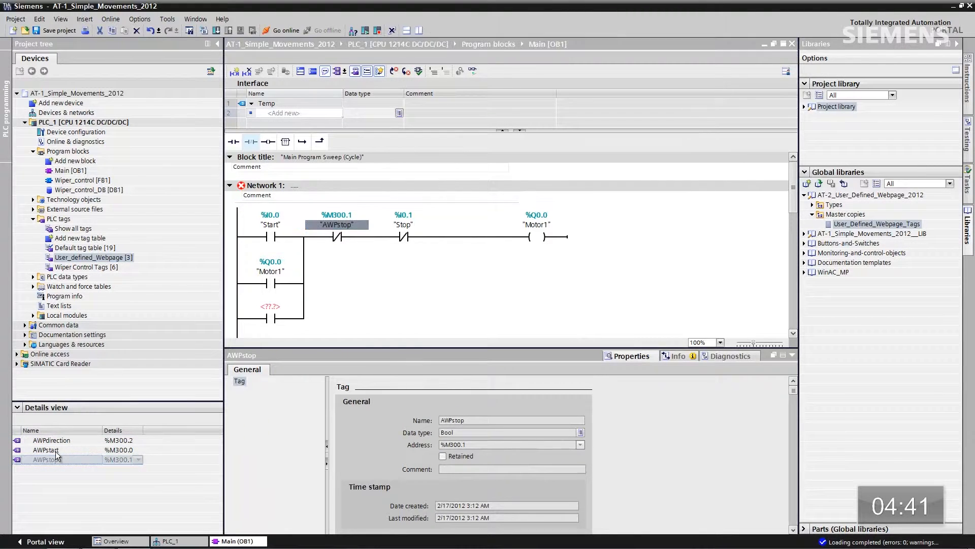
{"action": "left_click_drag", "start_coordinate": [60, 451], "coordinate": [213, 347]}
{"action": "left_click_drag", "start_coordinate": [275, 314], "coordinate": [275, 314]}
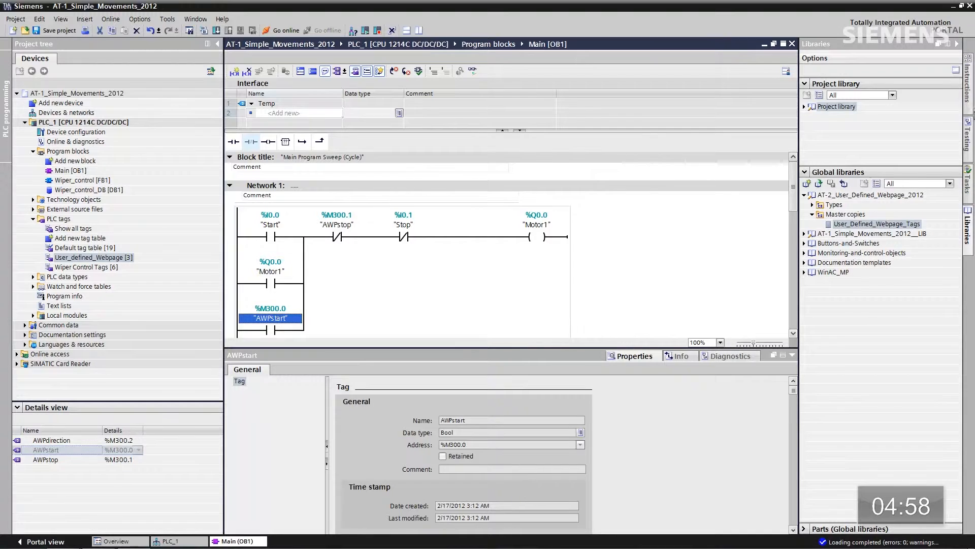
Insert the WWW web server instruction into Network 3 and set its CTRL_DB input to 333.
{"action": "left_click", "coordinate": [967, 99]}
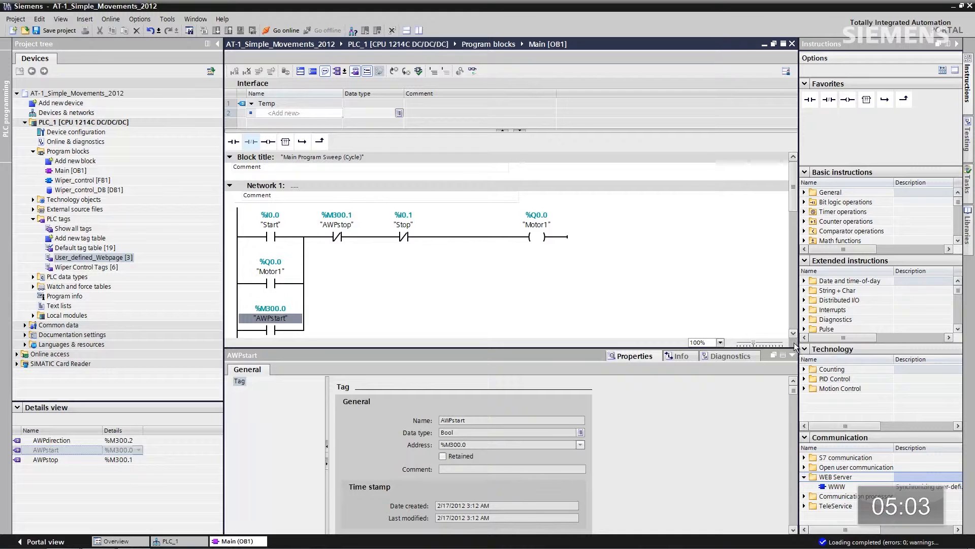
{"action": "left_click", "coordinate": [793, 356]}
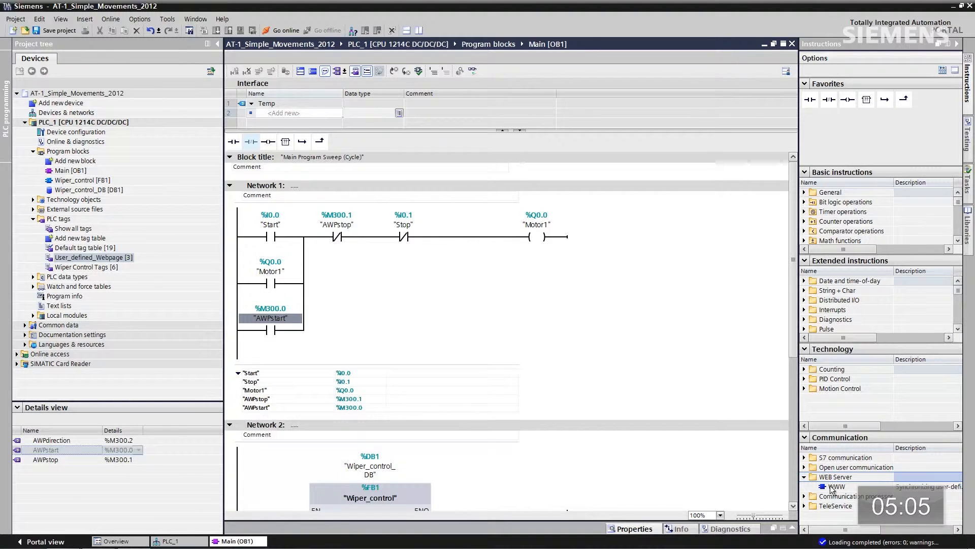
{"action": "scroll", "coordinate": [798, 510], "scroll_direction": "down", "scroll_amount": 5}
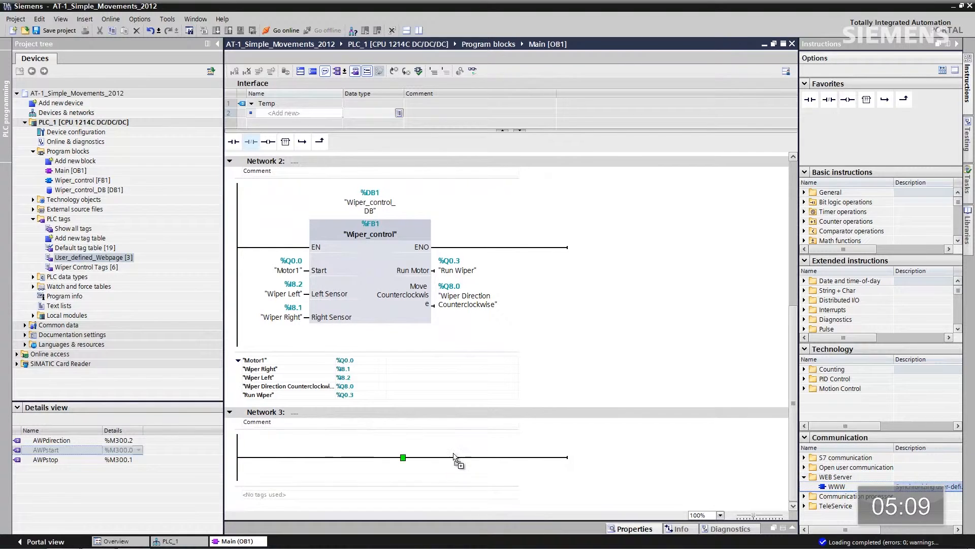
{"action": "left_click_drag", "start_coordinate": [423, 455], "coordinate": [422, 455]}
{"action": "left_click", "coordinate": [294, 358]}
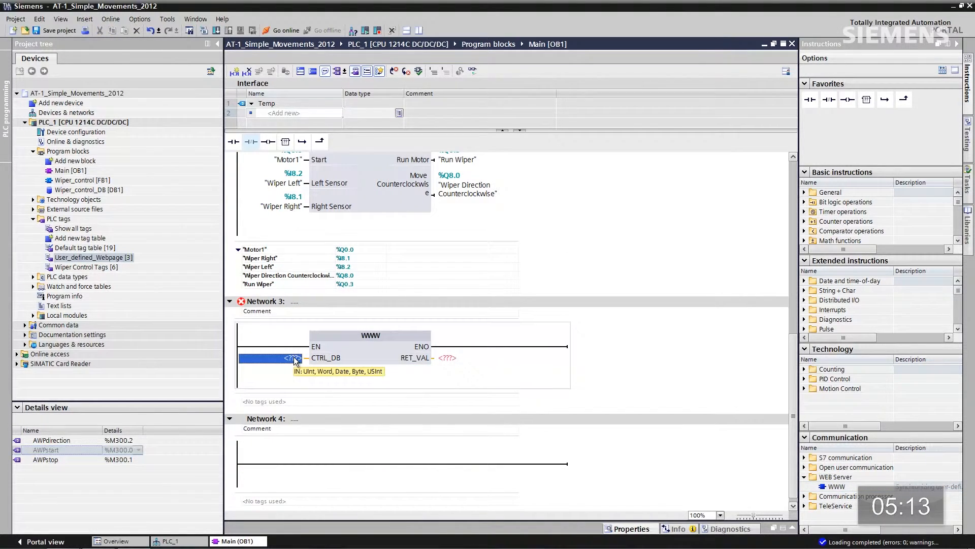
{"action": "type", "text": "333"}
{"action": "key", "text": "Return"}
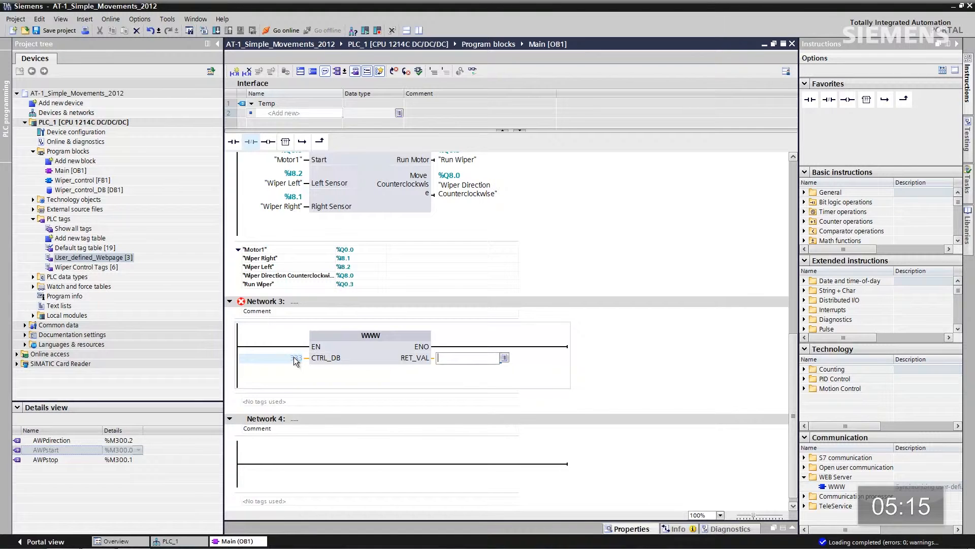
Set the WWW block's RET_VAL output to AWP and define that tag as Global Memory DInt %MD0 in the Default tag table.
{"action": "type", "text": "AWP"}
{"action": "key", "text": "Return"}
{"action": "right_click", "coordinate": [444, 358]}
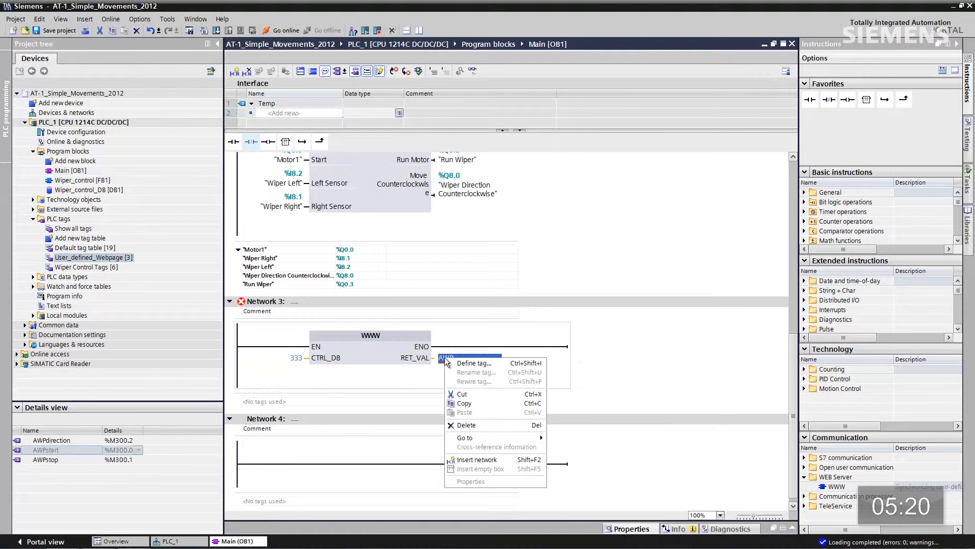
{"action": "left_click", "coordinate": [475, 363]}
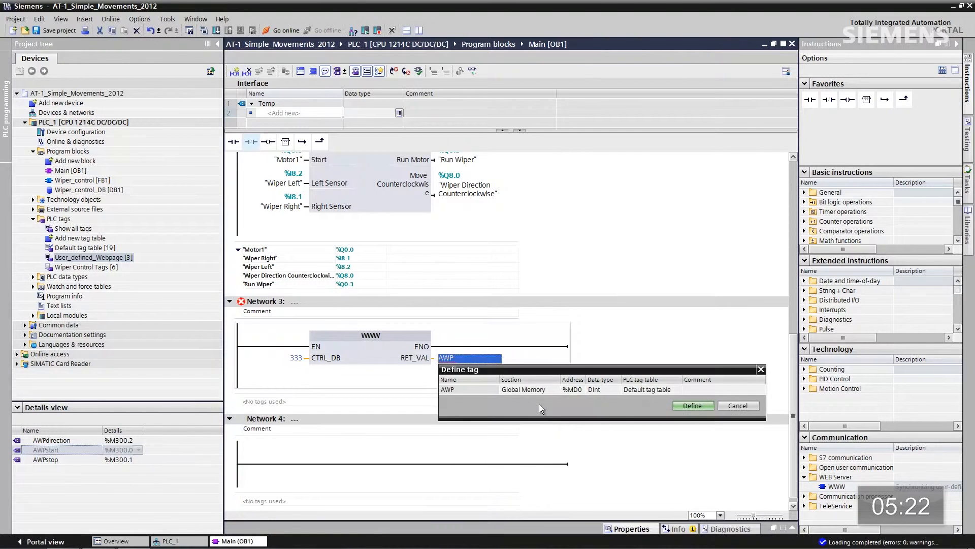
{"action": "left_click", "coordinate": [692, 405]}
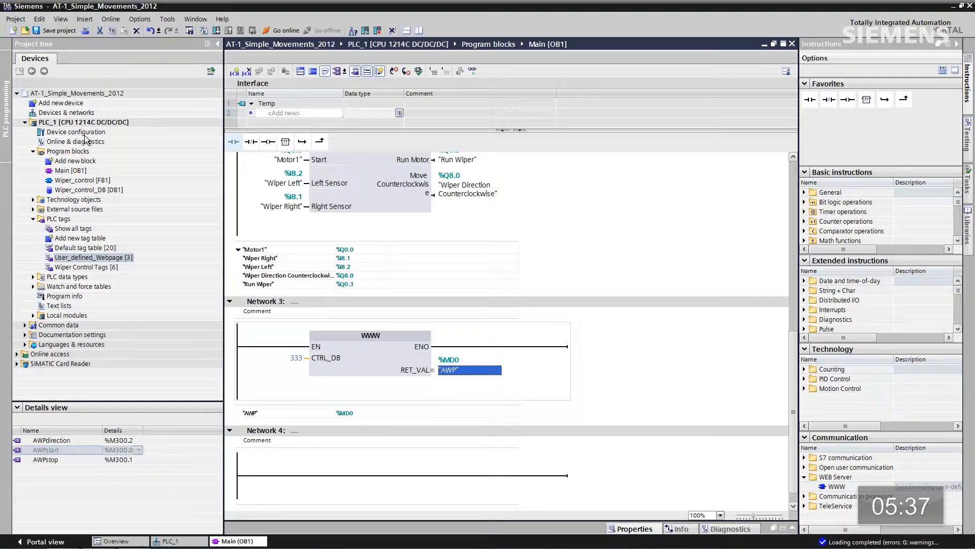
In the CPU's web server properties, set the HTML directory for user-defined Web pages to the AT-2_html_Second_Edition_2012_2 folder.
{"action": "double_click", "coordinate": [85, 133]}
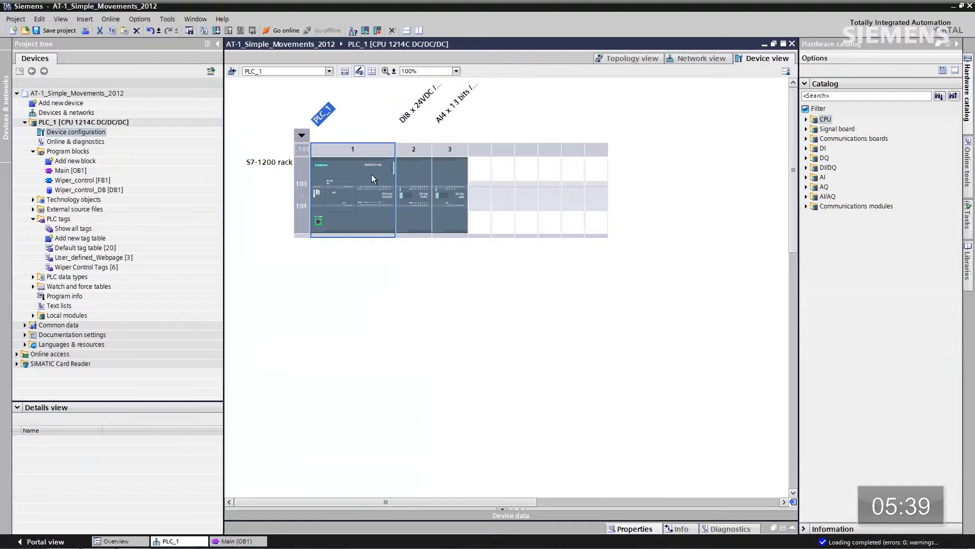
{"action": "right_click", "coordinate": [372, 176]}
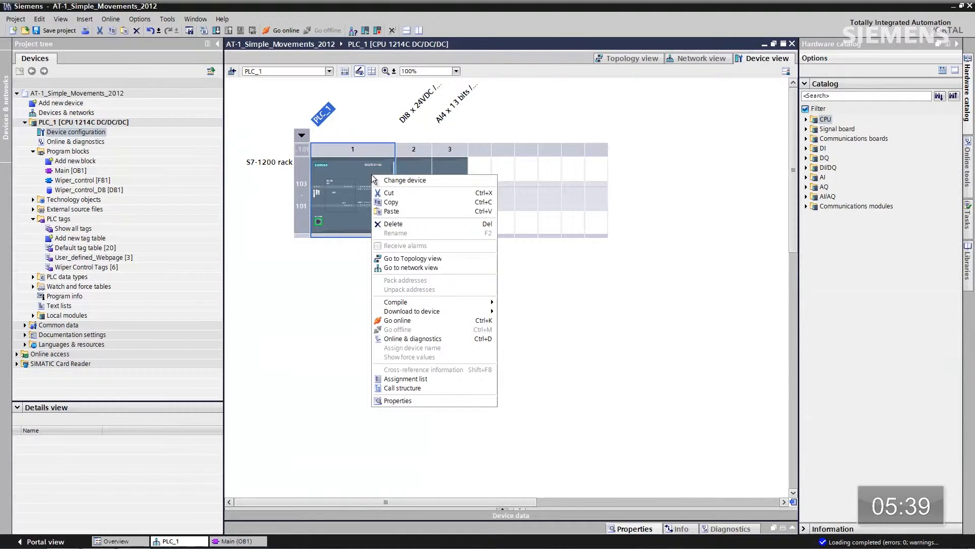
{"action": "left_click", "coordinate": [418, 399]}
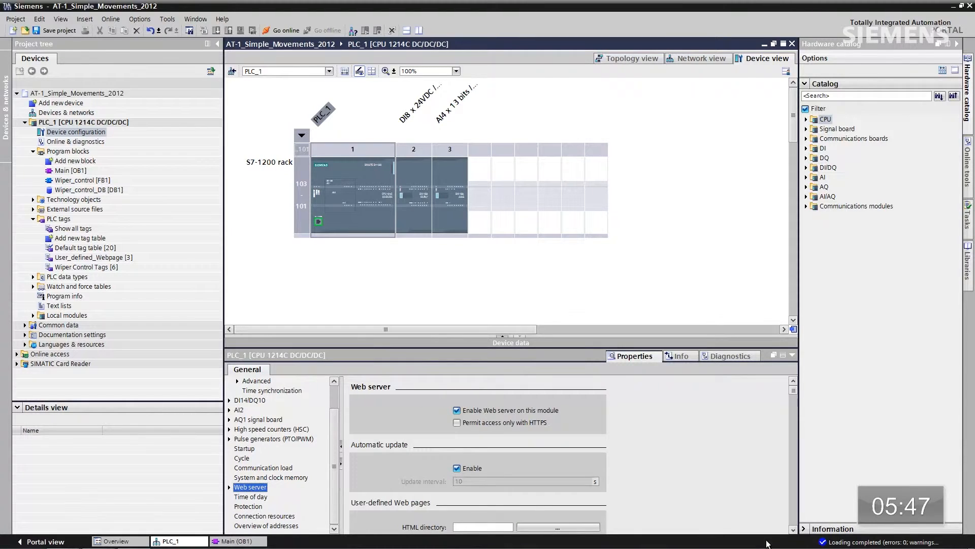
{"action": "scroll", "coordinate": [796, 531], "scroll_direction": "down", "scroll_amount": 3}
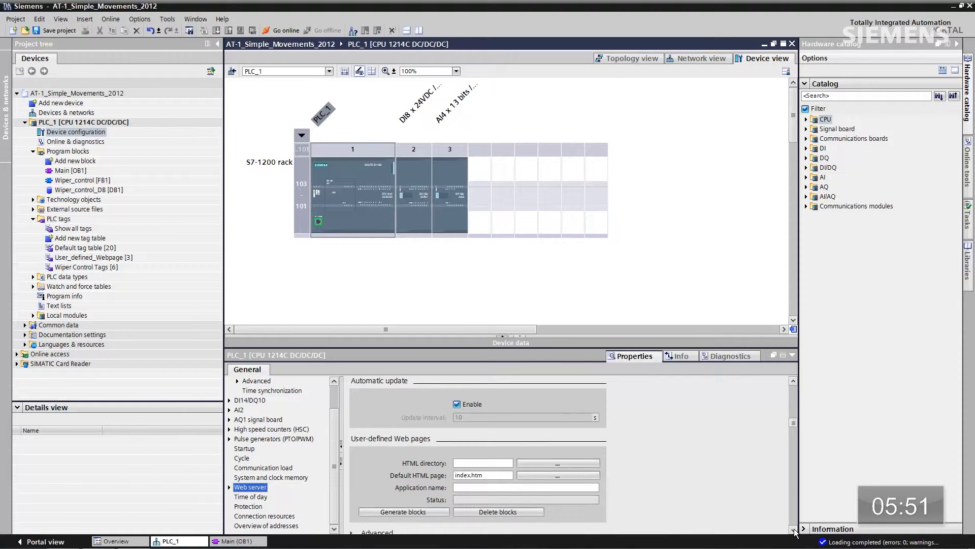
{"action": "left_click", "coordinate": [559, 464]}
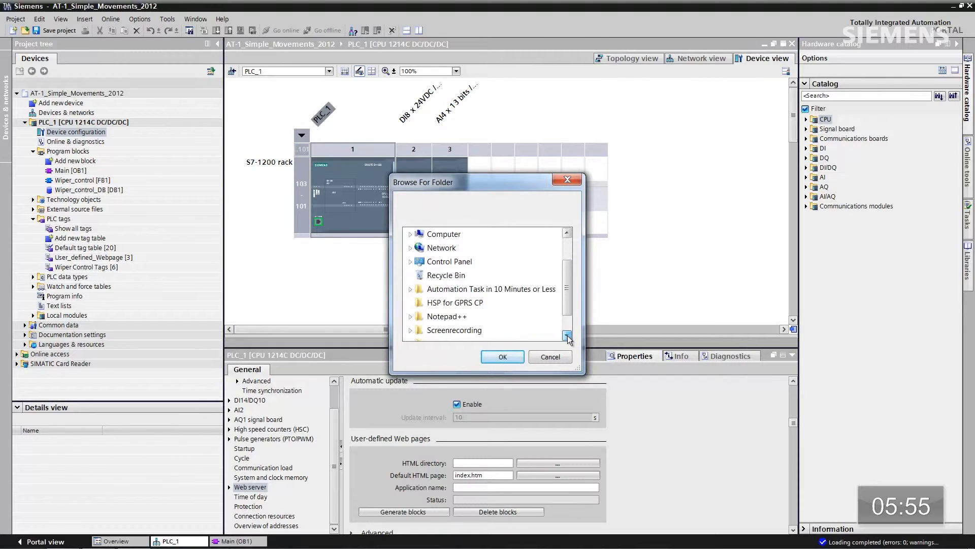
{"action": "left_click", "coordinate": [439, 278]}
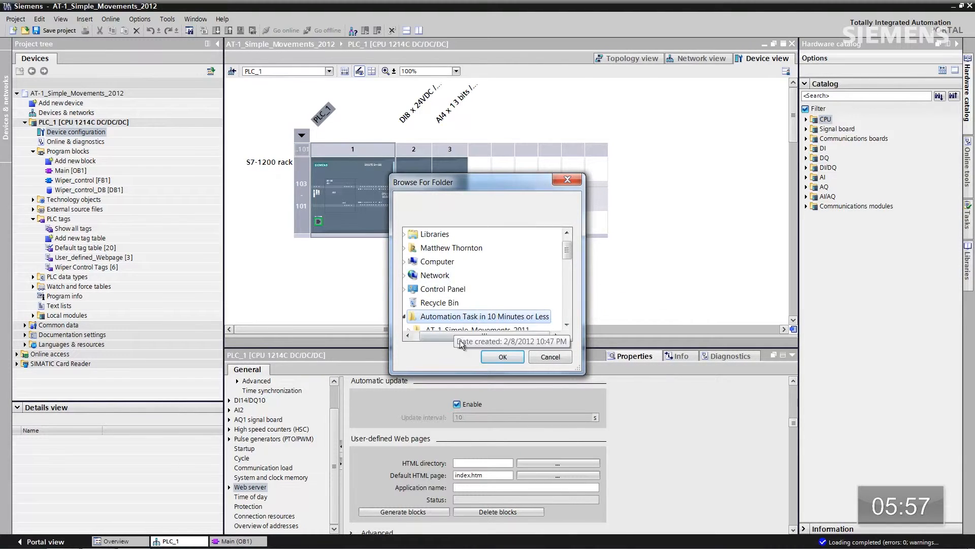
{"action": "left_click", "coordinate": [567, 325]}
{"action": "left_click", "coordinate": [567, 325]}
{"action": "left_click", "coordinate": [566, 325]}
{"action": "left_click", "coordinate": [567, 325]}
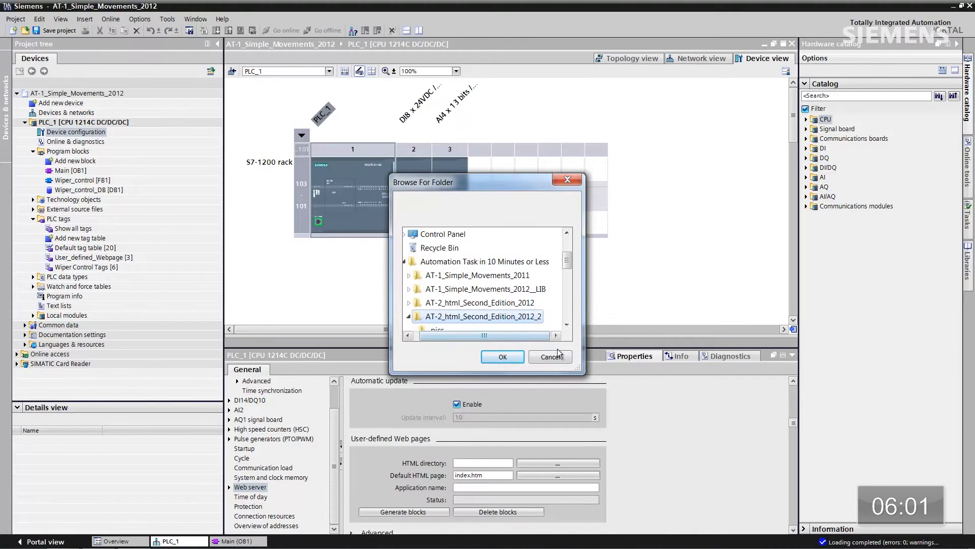
{"action": "left_click", "coordinate": [502, 357]}
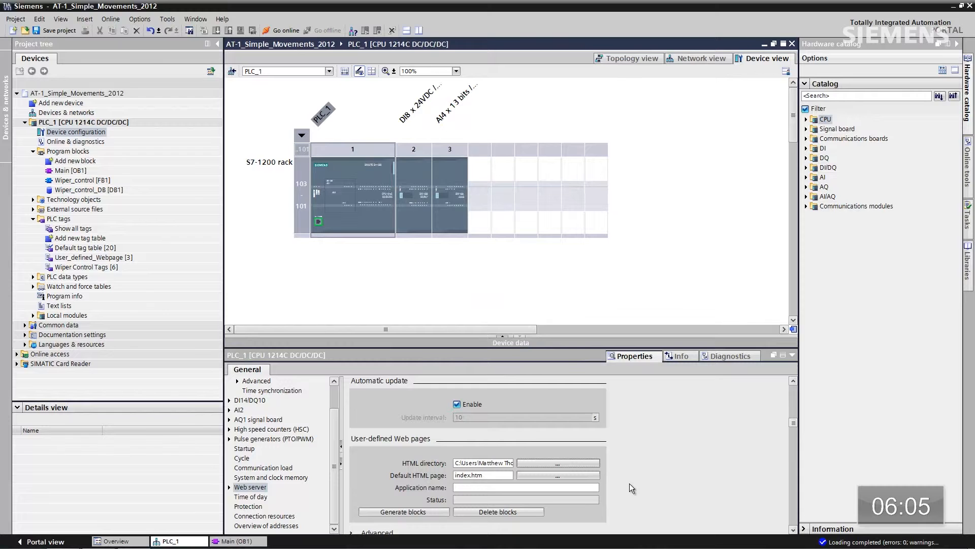
Set the default HTML page to index.html and generate the blocks for the user-defined Web pages.
{"action": "left_click", "coordinate": [554, 476]}
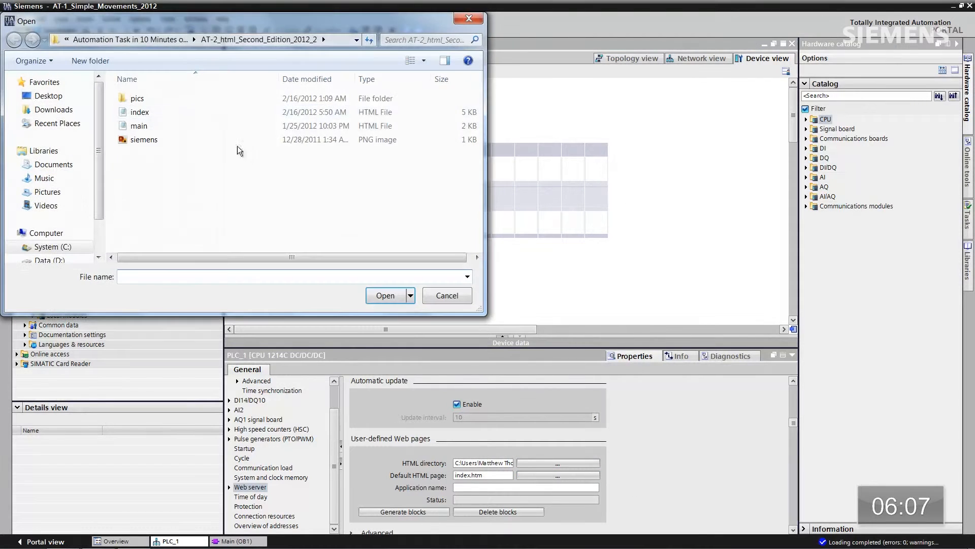
{"action": "left_click", "coordinate": [139, 113]}
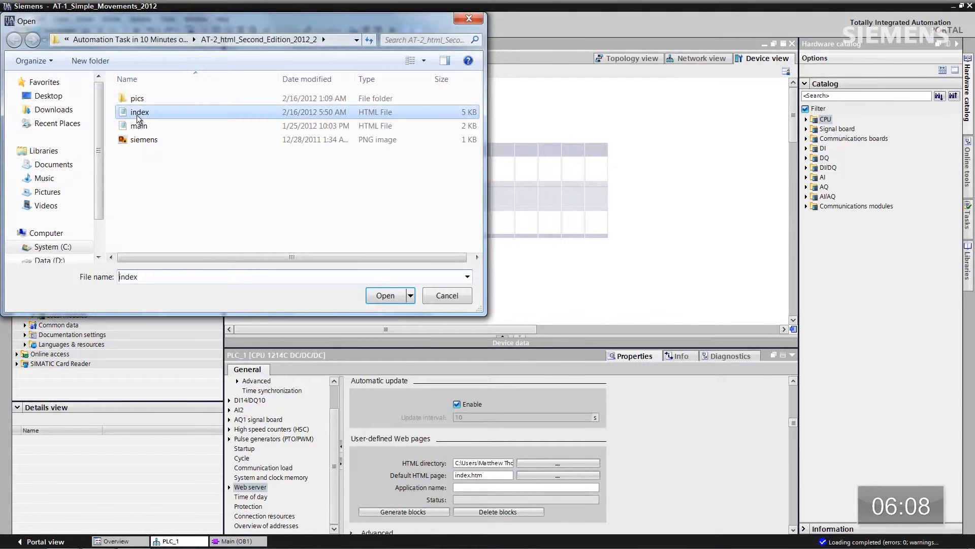
{"action": "left_click", "coordinate": [385, 297]}
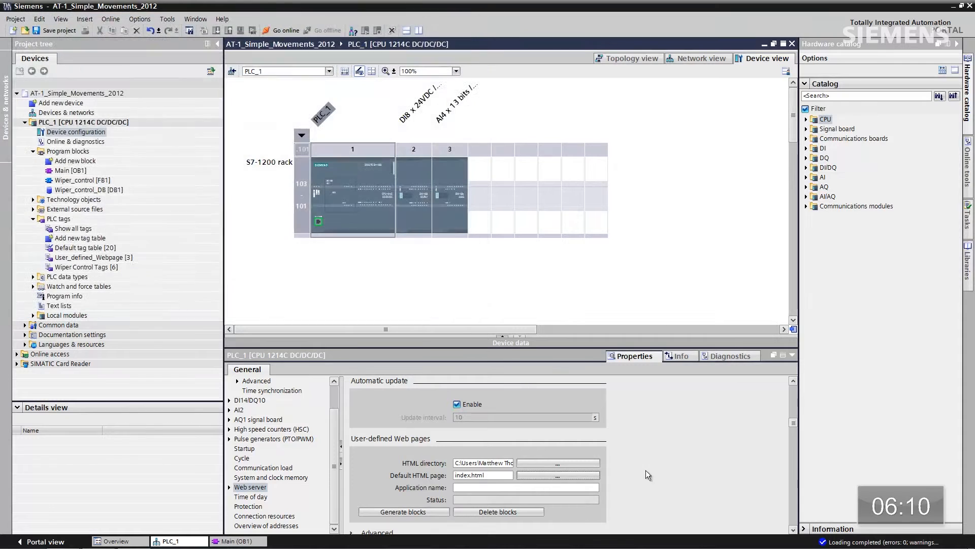
{"action": "left_click", "coordinate": [402, 512]}
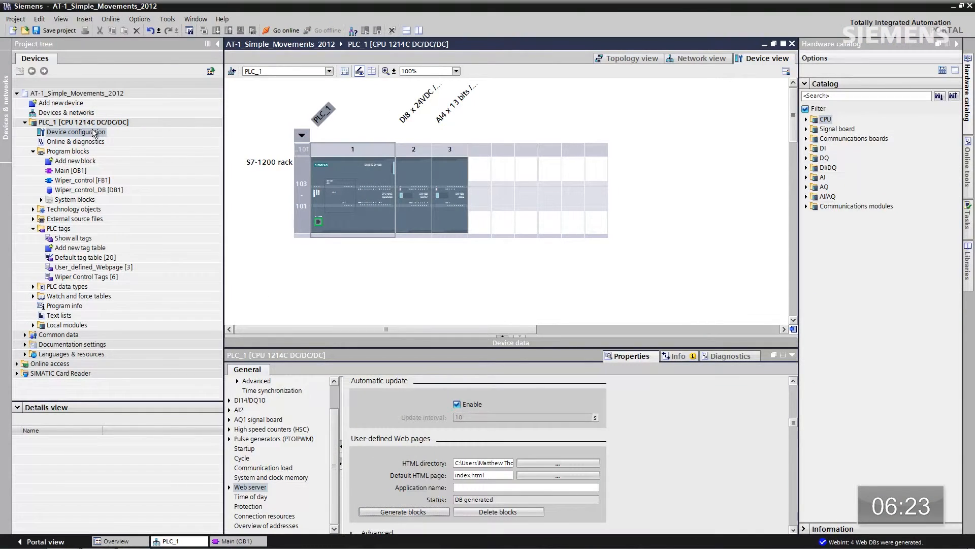
Download PLC_1 to the device with all modules stopped and a consistent software download.
{"action": "left_click", "coordinate": [93, 124]}
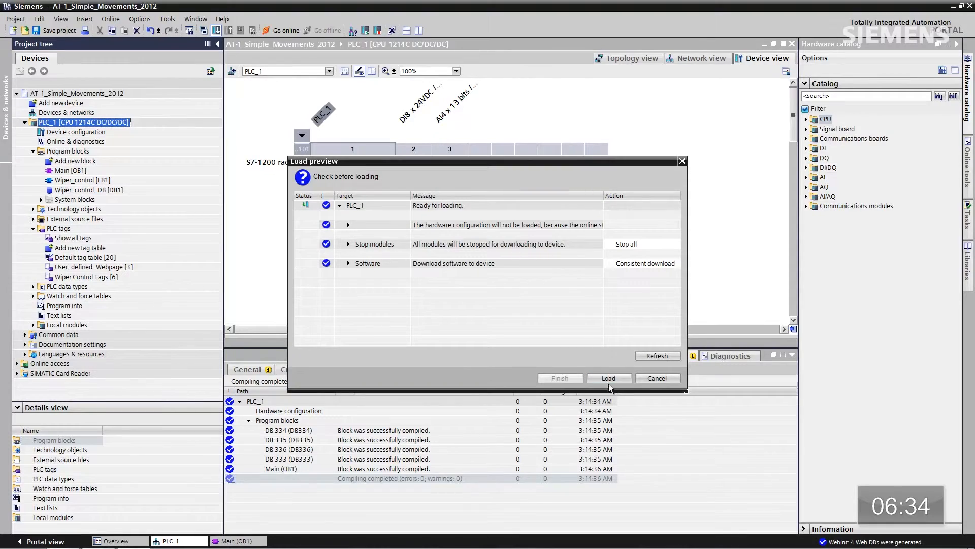
{"action": "left_click", "coordinate": [610, 380]}
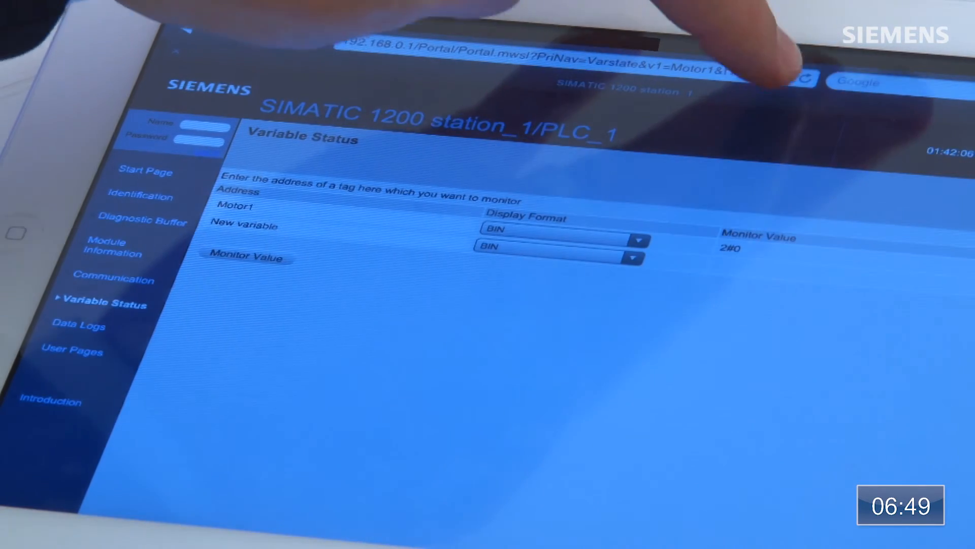
Switch to the tablet's web browser, reload the PLC's Variable Status page and open its User Pages.
{"action": "left_click", "coordinate": [805, 79]}
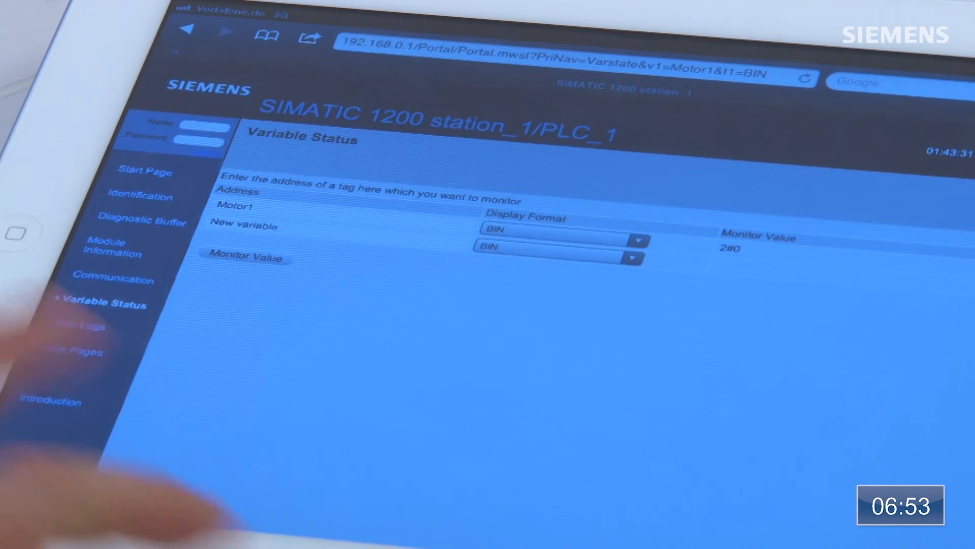
{"action": "left_click", "coordinate": [76, 351]}
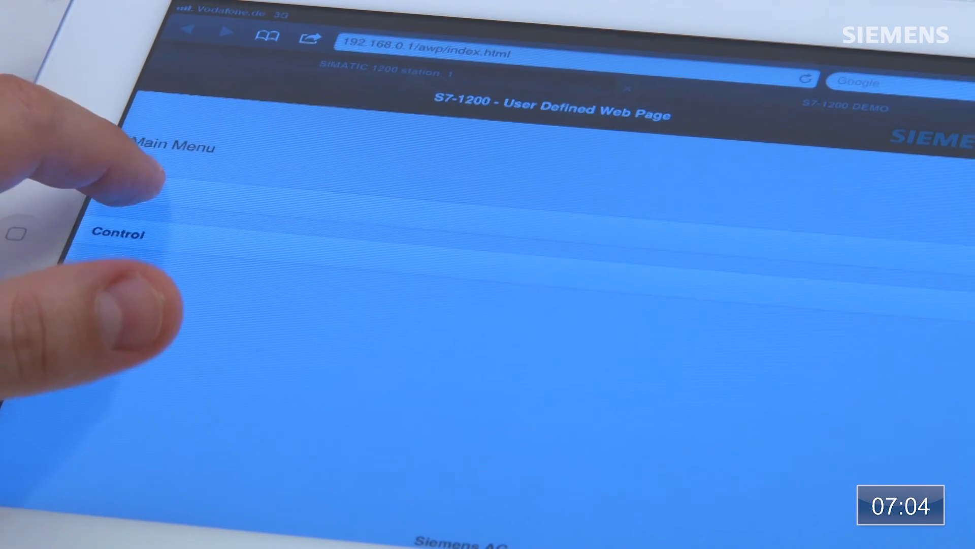
Log in to the S7-1200 user-defined web page as admin and open Control from the main menu.
{"action": "left_click", "coordinate": [152, 183]}
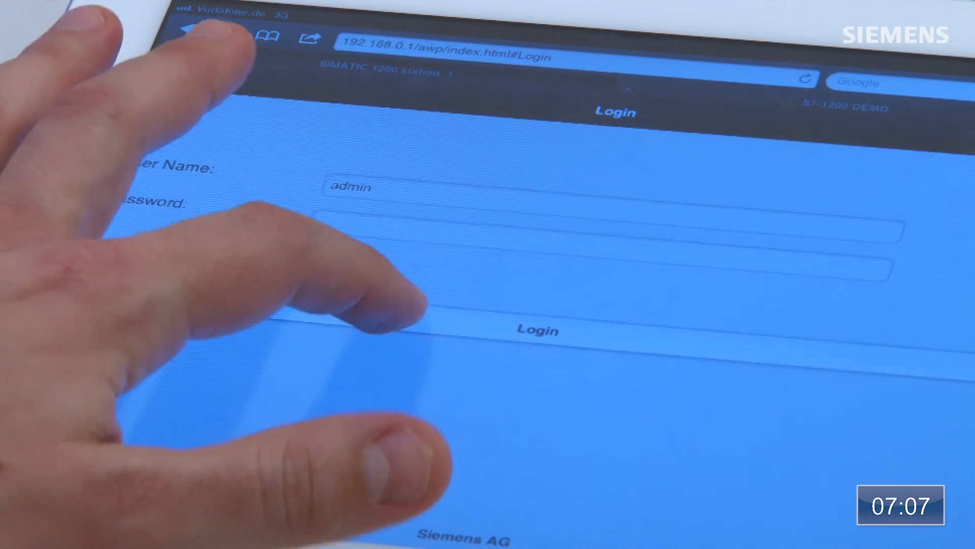
{"action": "left_click", "coordinate": [406, 320]}
{"action": "left_click", "coordinate": [118, 233]}
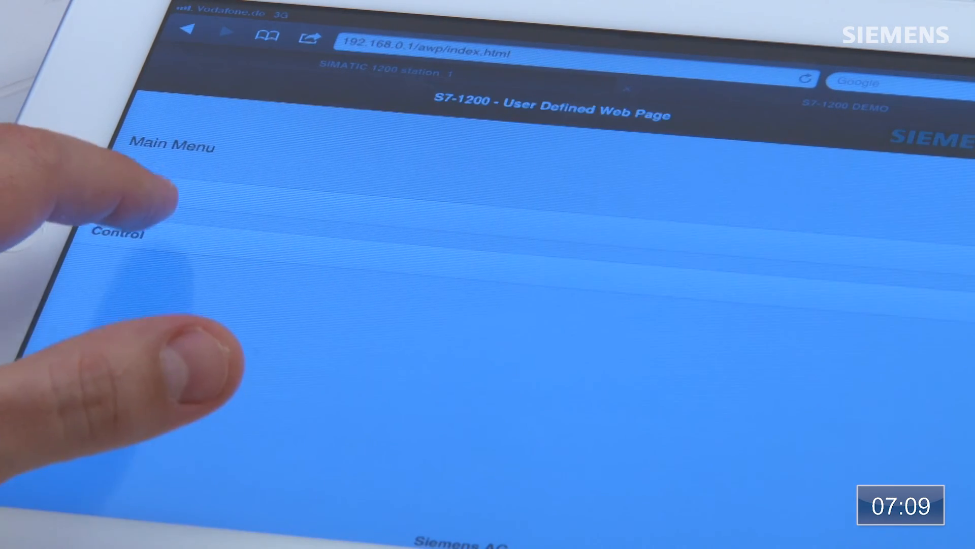